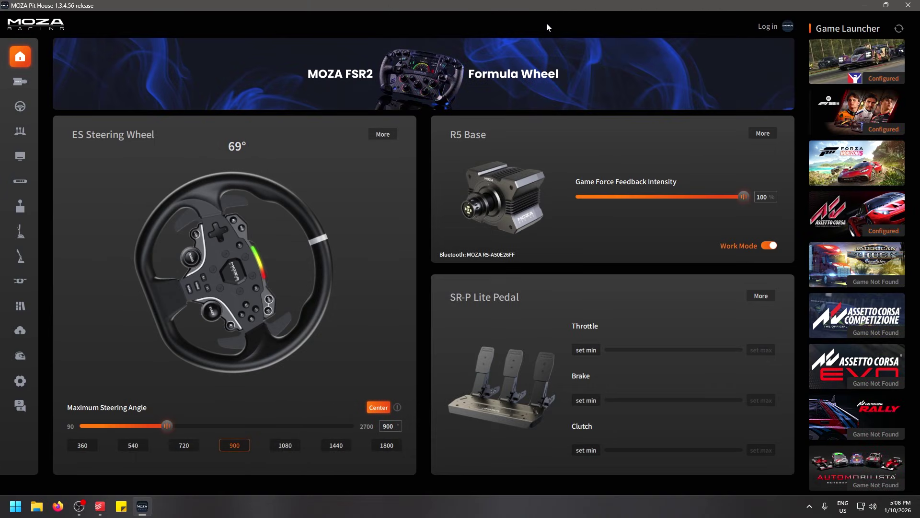
Visit the wheel base, steering wheel, pedals, dashboard, hub and shifter pages, then return Home.
mouse_move(899, 62)
mouse_move(914, 52)
left_mouse_down()
mouse_move(898, 407)
mouse_move(906, 45)
left_mouse_up()
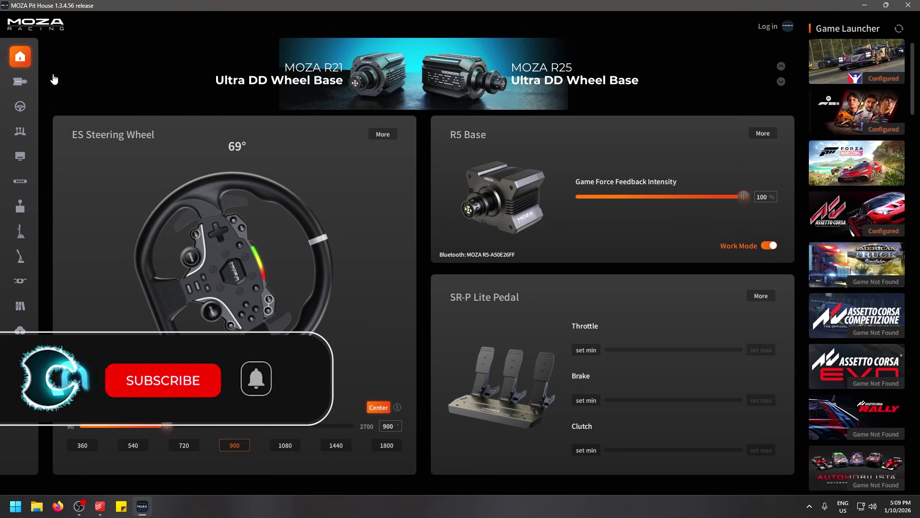
left_click(19, 82)
left_click(19, 106)
left_click(21, 138)
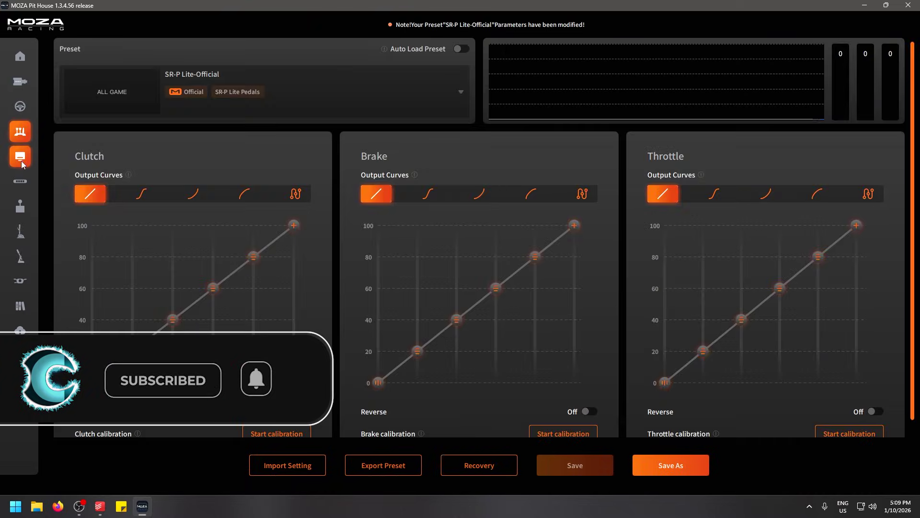
left_click(21, 160)
left_click(18, 184)
left_click(19, 209)
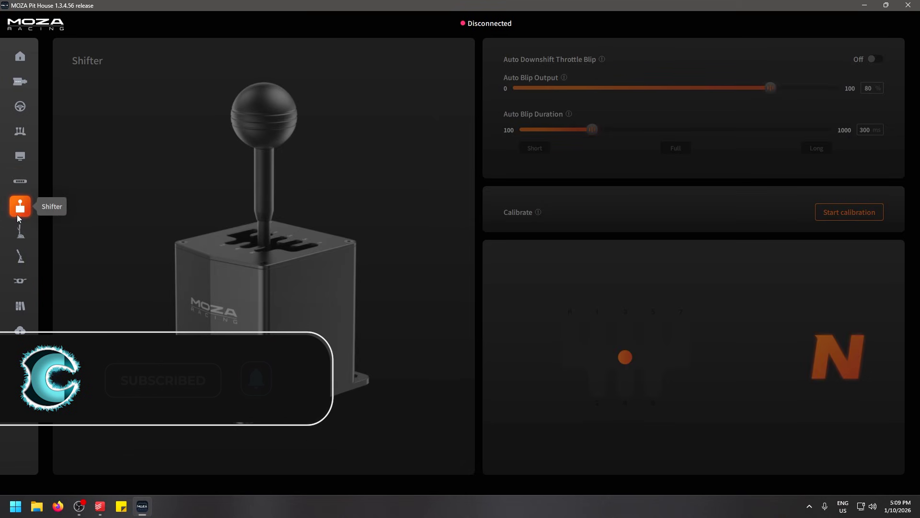
left_click(19, 57)
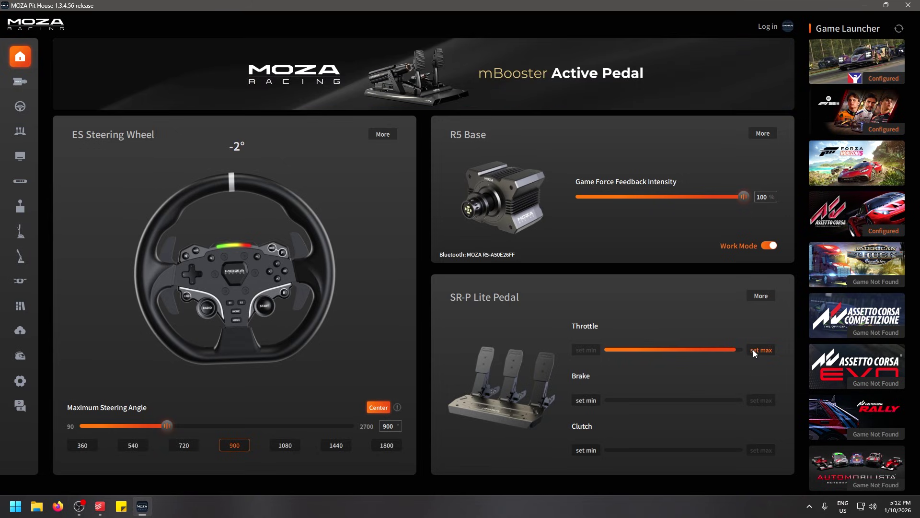
left_click(758, 355)
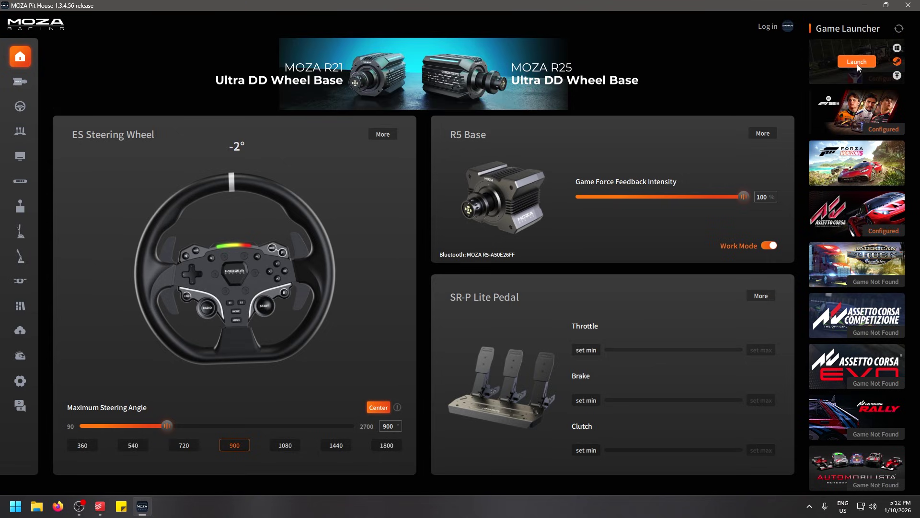
mouse_move(826, 215)
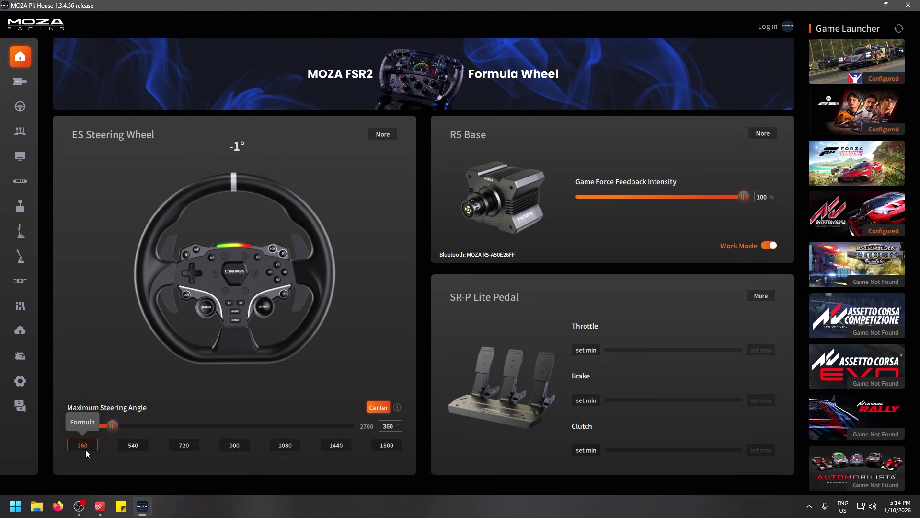
Reapply the 360° Formula steering angle preset.
left_click(83, 446)
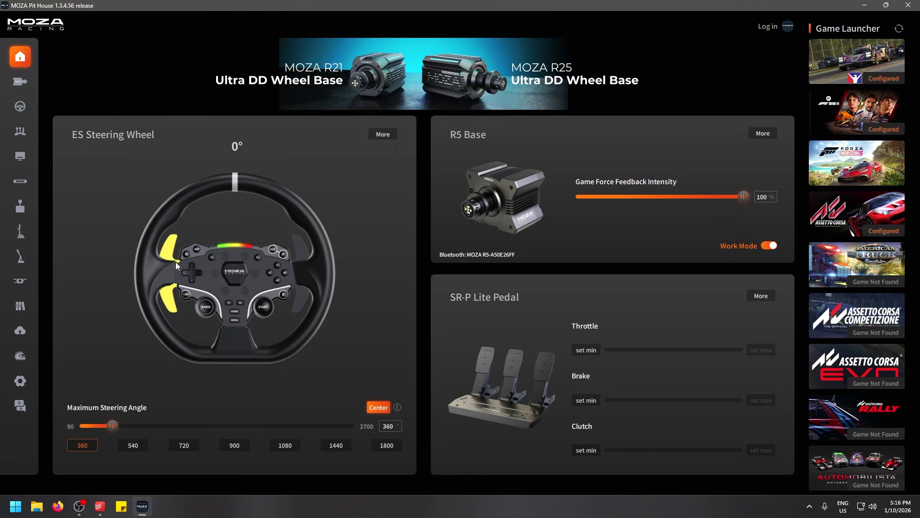
Load the 'iRacing 10 Jan Setup' preset from the wheel base Preset list, then go Home.
left_click(21, 83)
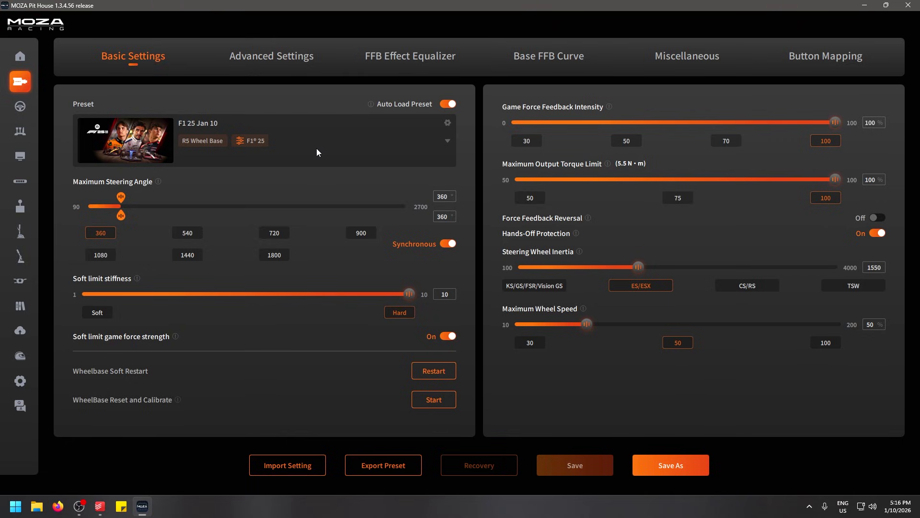
left_click(310, 136)
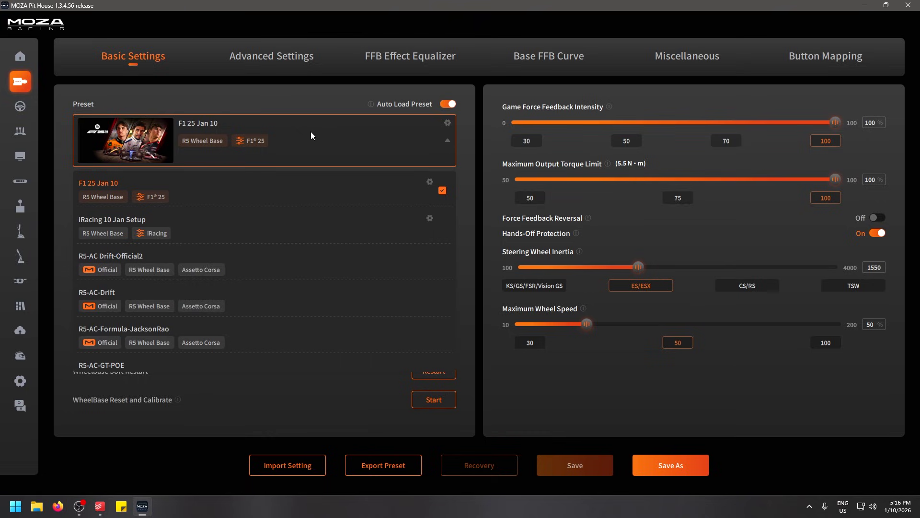
left_click(228, 232)
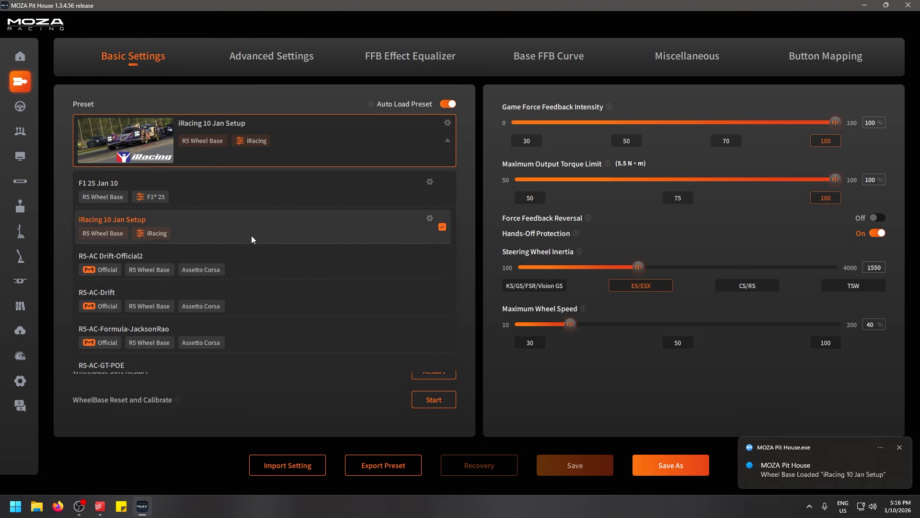
left_click(473, 141)
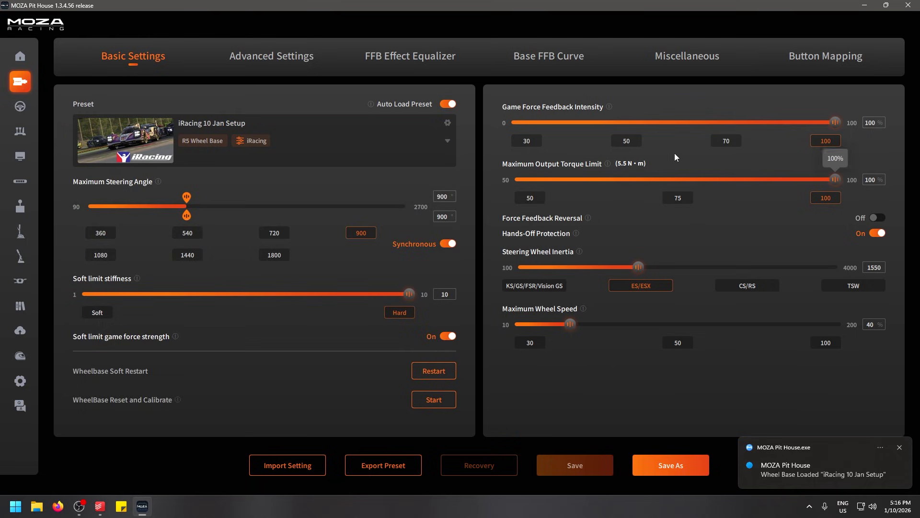
left_click(21, 60)
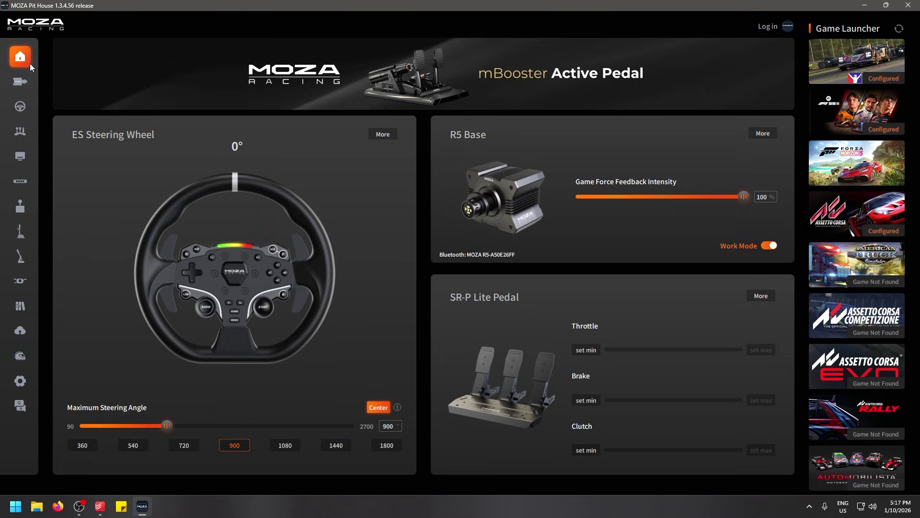
Open wheel base Basic Settings to review the iRacing preset's 900° angle and 1550 inertia.
left_click(20, 81)
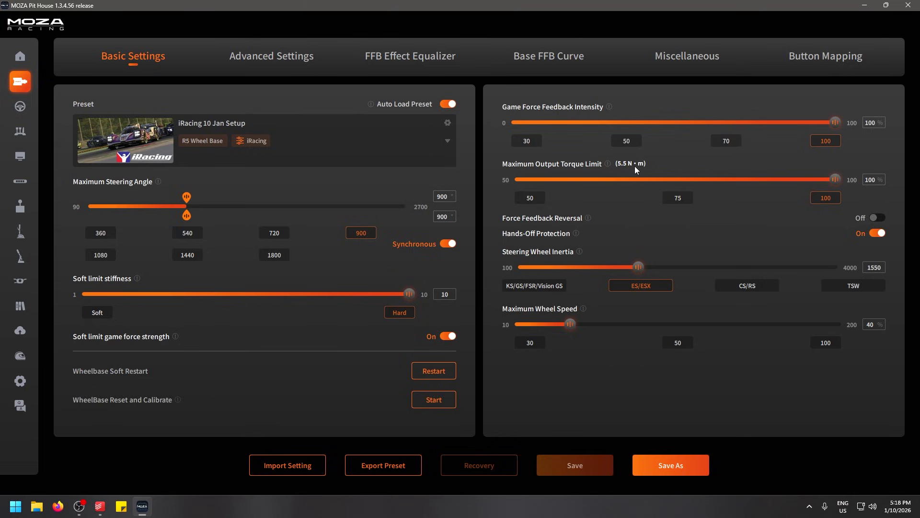
mouse_move(583, 309)
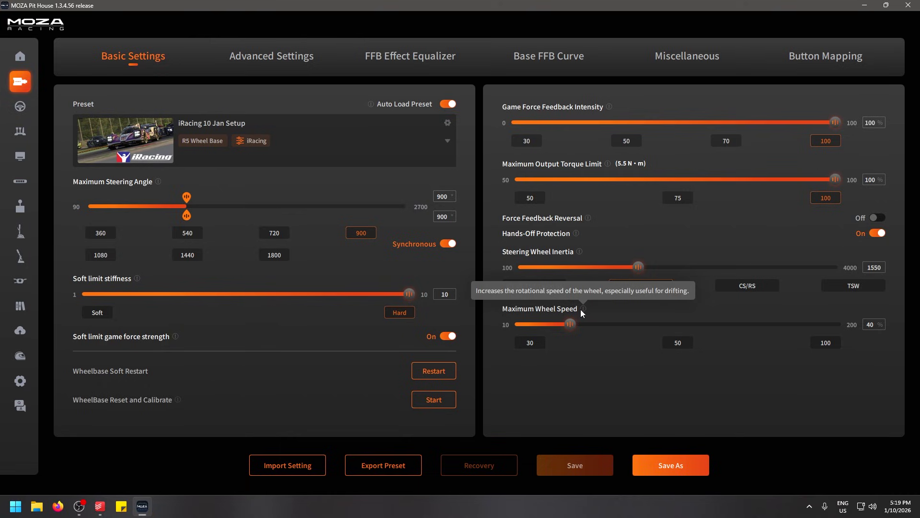
mouse_move(571, 324)
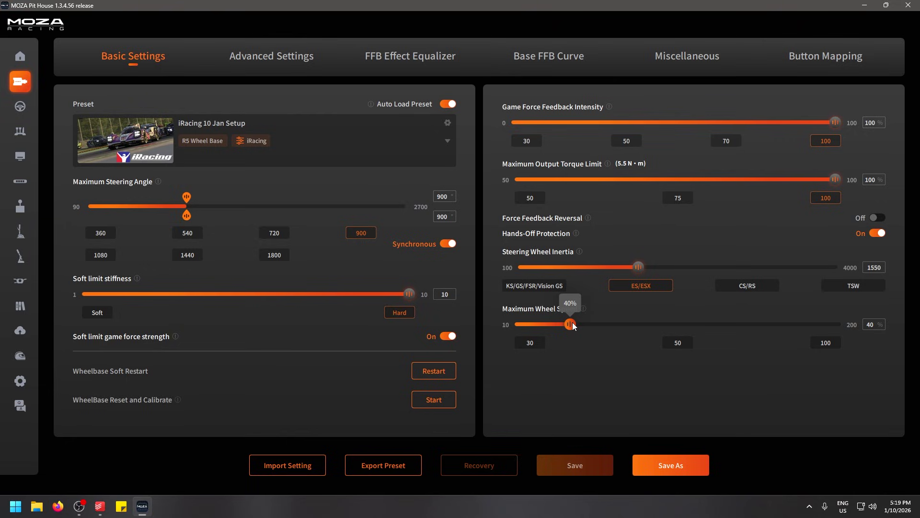
left_click_drag(573, 324, 548, 324)
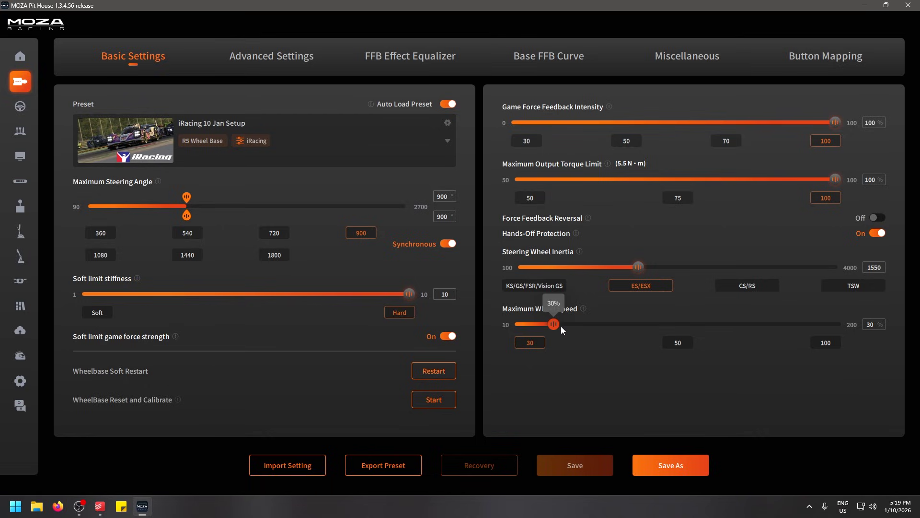
left_click_drag(560, 326, 566, 324)
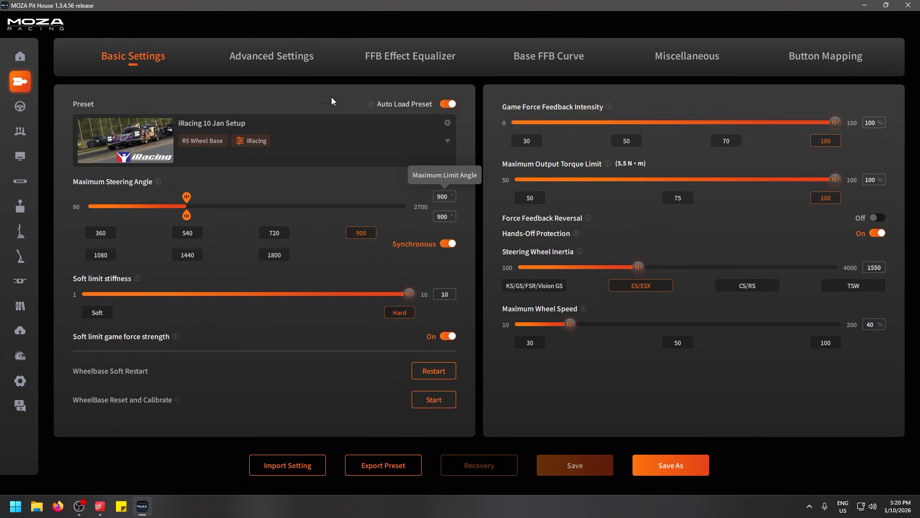
Browse the Advanced Settings, FFB Effect Equalizer, Base FFB Curve and Miscellaneous tabs, ending on Advanced Settings.
left_click(294, 60)
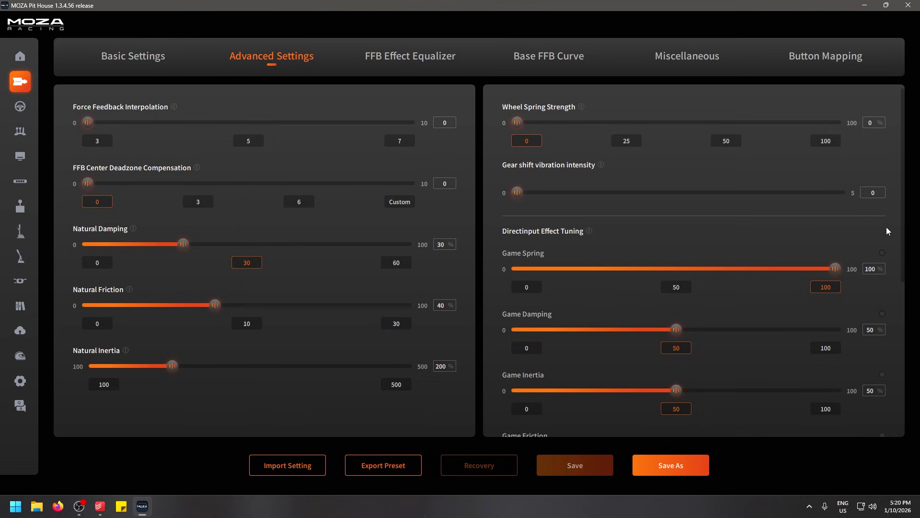
left_click_drag(908, 113, 901, 280)
left_click(424, 56)
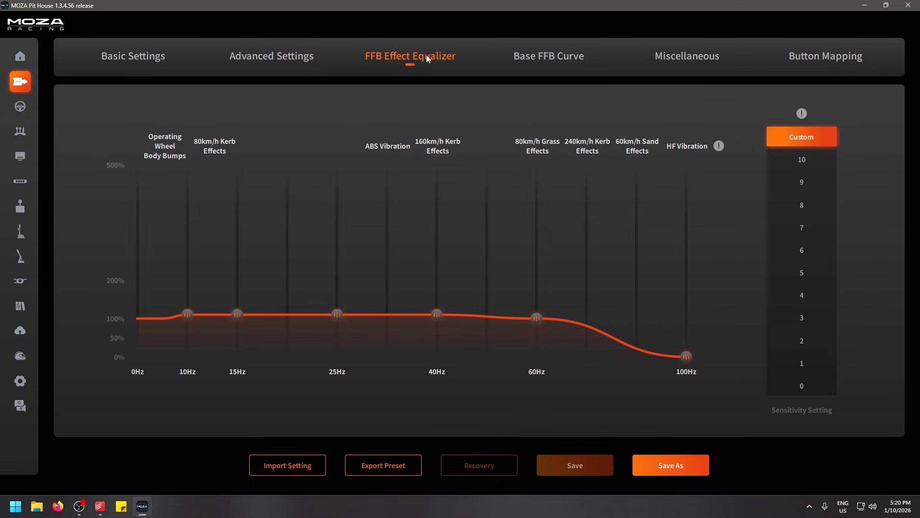
left_click(533, 56)
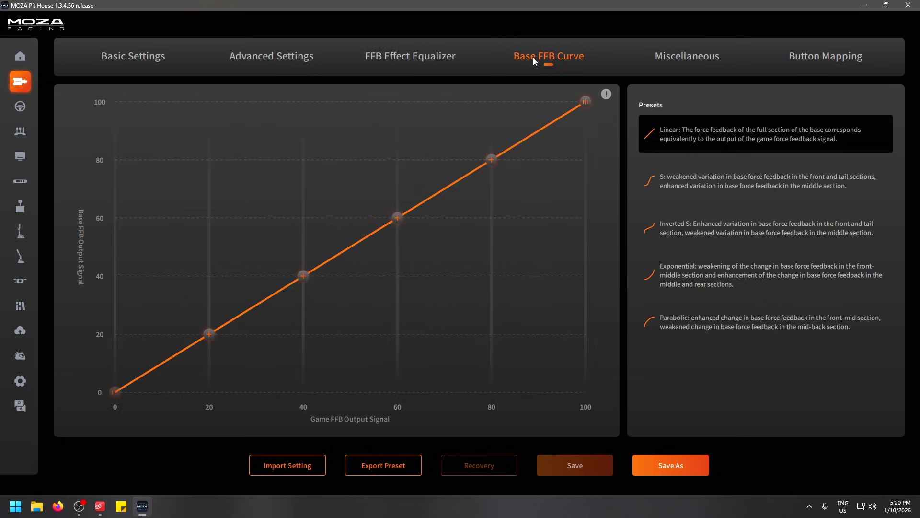
left_click(674, 55)
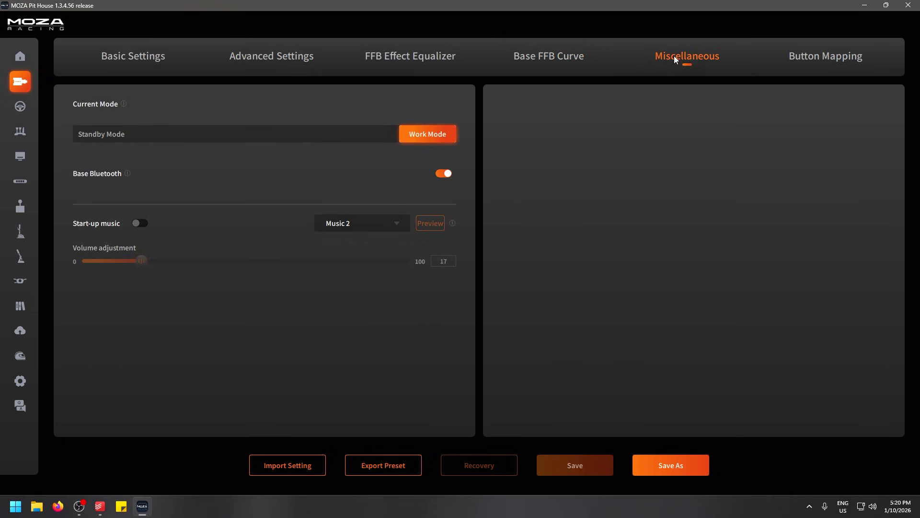
left_click(272, 55)
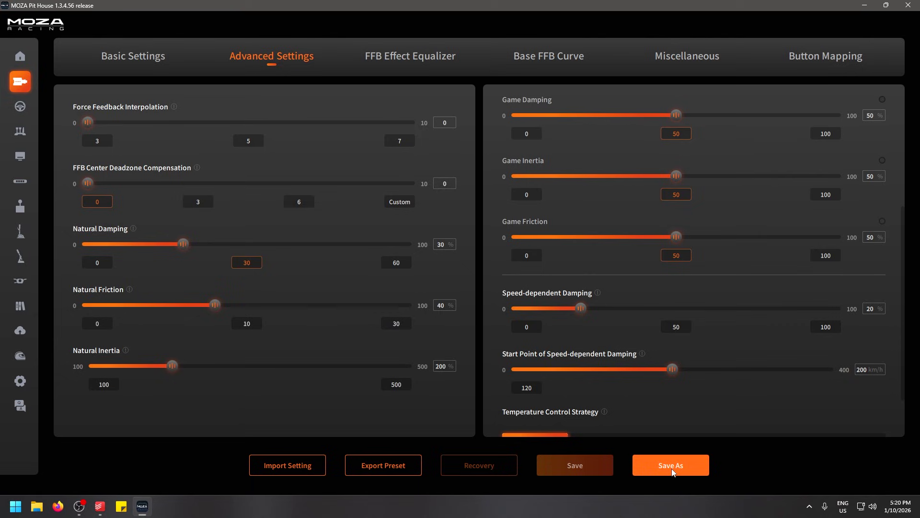
Lower Game Friction from 50 to 30, save the preset, and start a new preset via Save As.
left_click_drag(673, 236, 612, 236)
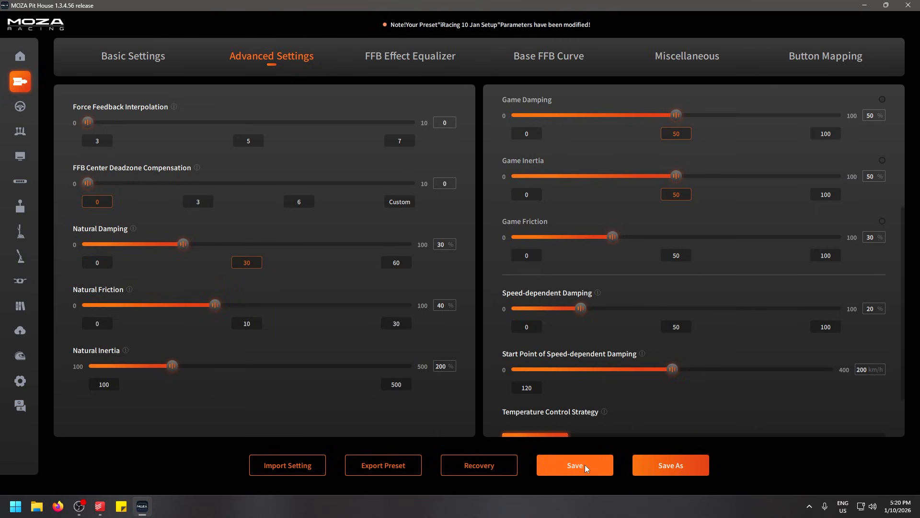
left_click(585, 465)
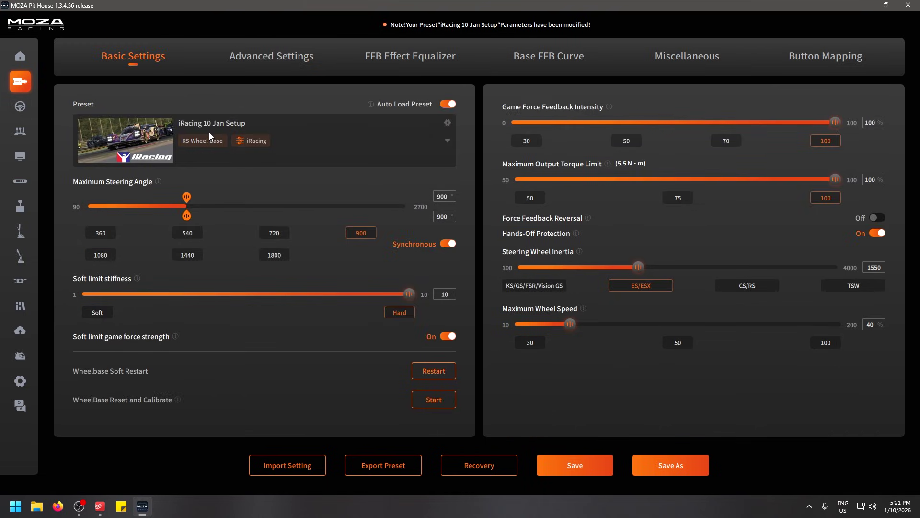
left_click(676, 468)
Bind the new preset to F1 25 and browse its car list.
left_click(427, 192)
left_click(399, 243)
scroll(355, 289, "down", 5)
scroll(352, 285, "up", 2)
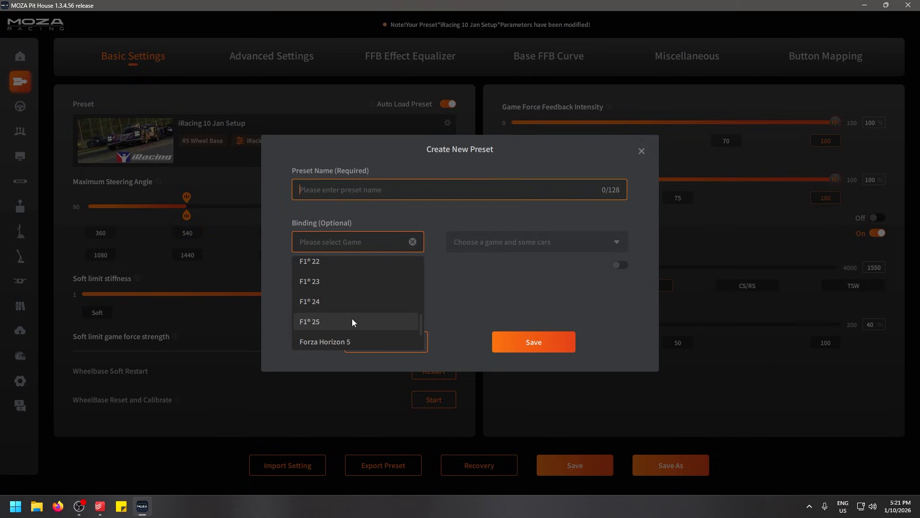
left_click(351, 320)
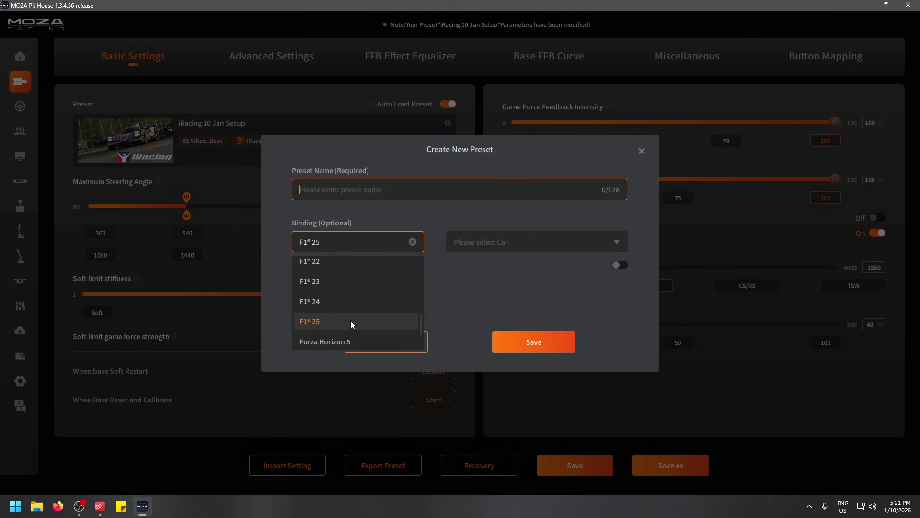
left_click(506, 247)
scroll(516, 291, "down", 8)
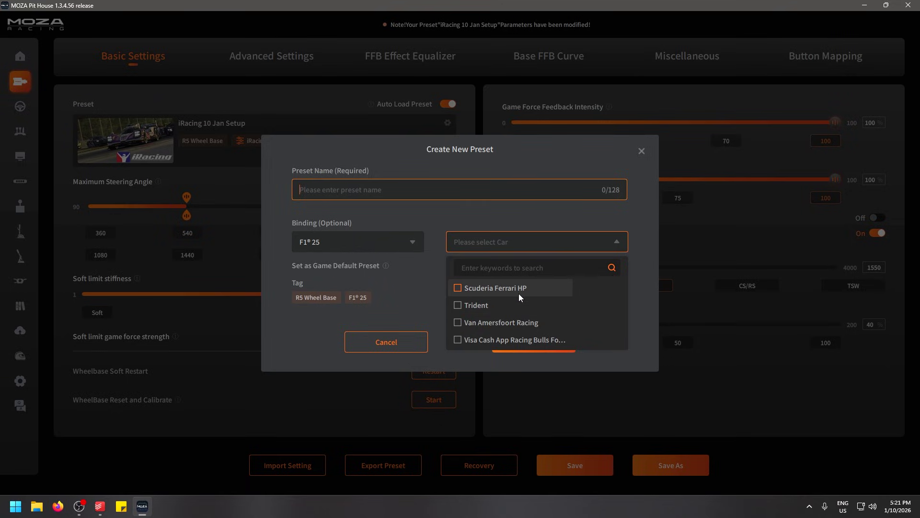
Switch the bound game to iRacing, scroll its car list, then cancel the form with Esc.
left_click(355, 240)
left_click(488, 242)
left_click(519, 268)
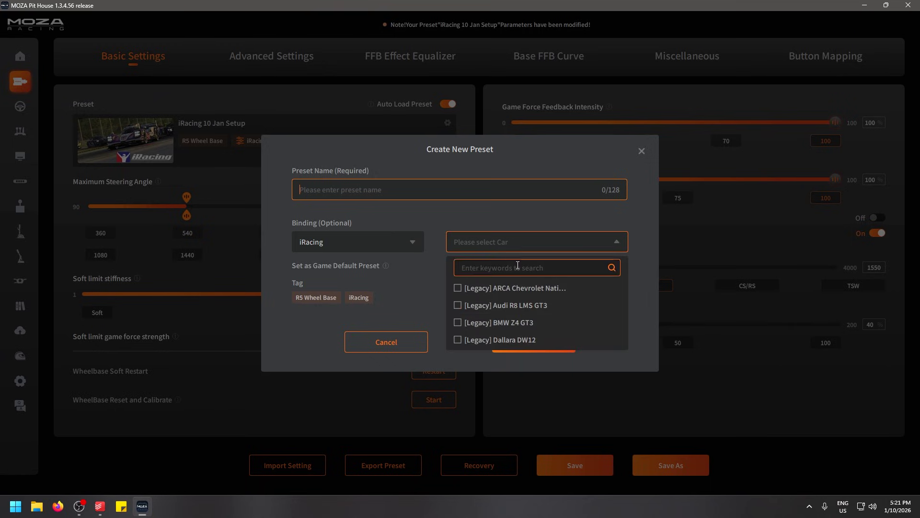
scroll(518, 309, "down", 10)
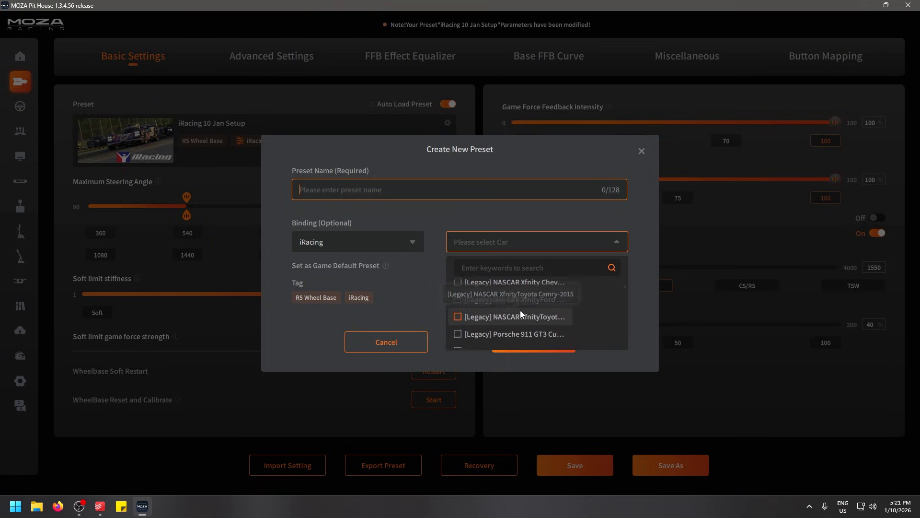
scroll(519, 310, "down", 2)
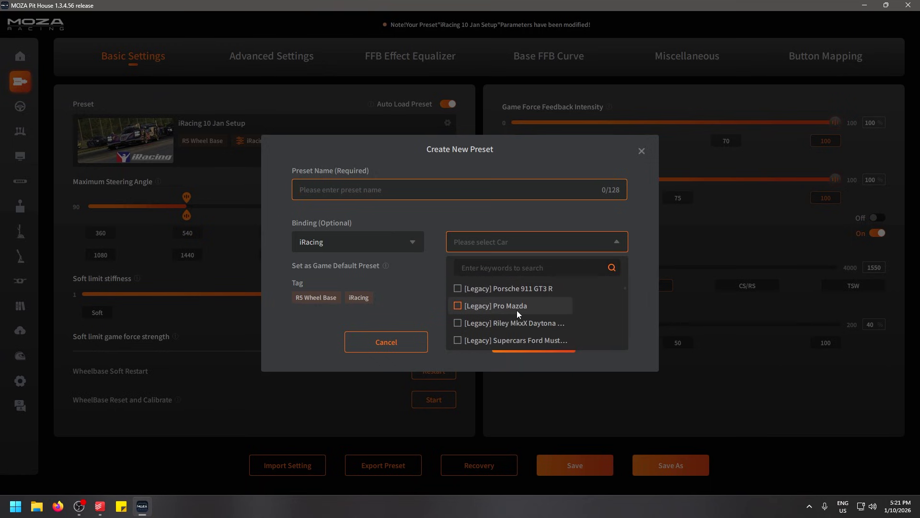
scroll(559, 317, "down", 3)
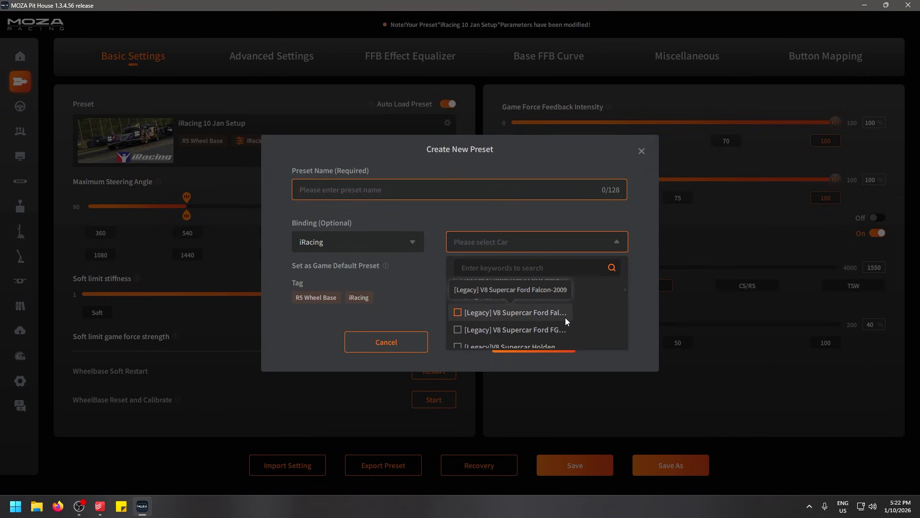
scroll(565, 318, "down", 2)
key("Escape")
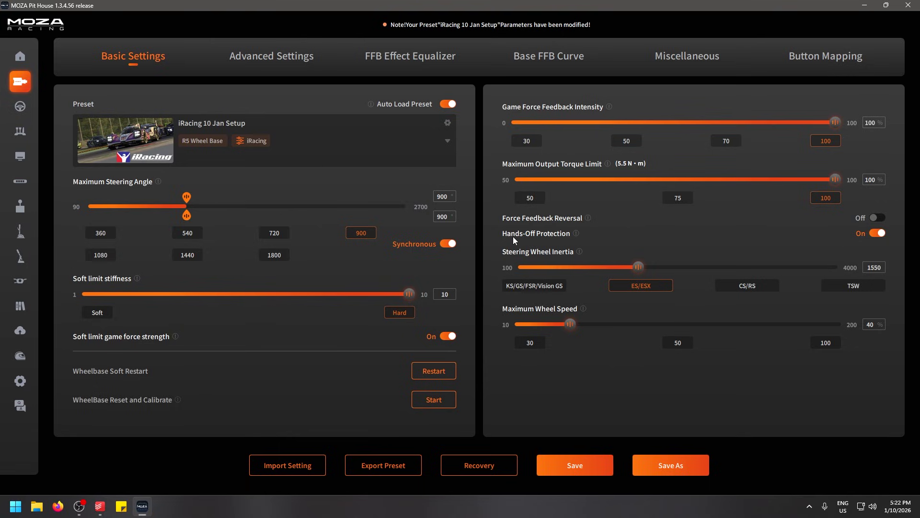
Toggle Button Numbers off and on in Steering Wheel Settings to label buttons 1–38, then return Home.
left_click(23, 107)
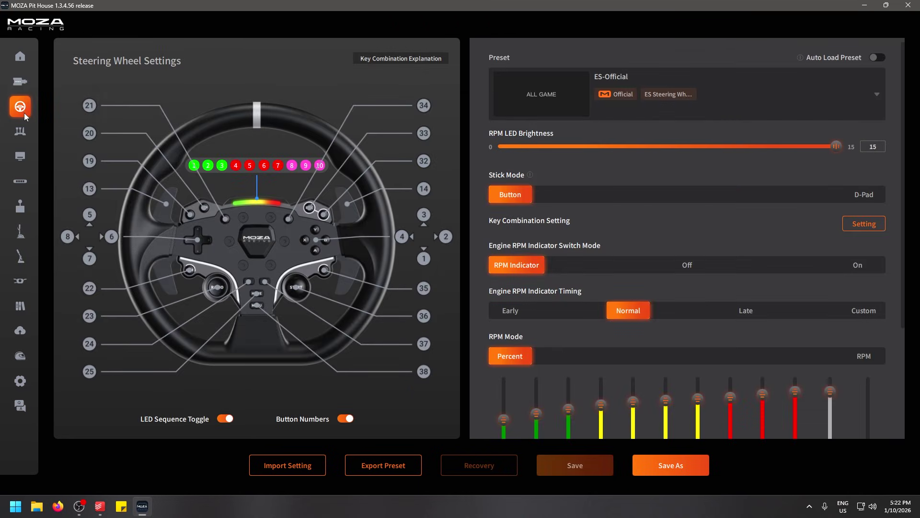
left_click(344, 419)
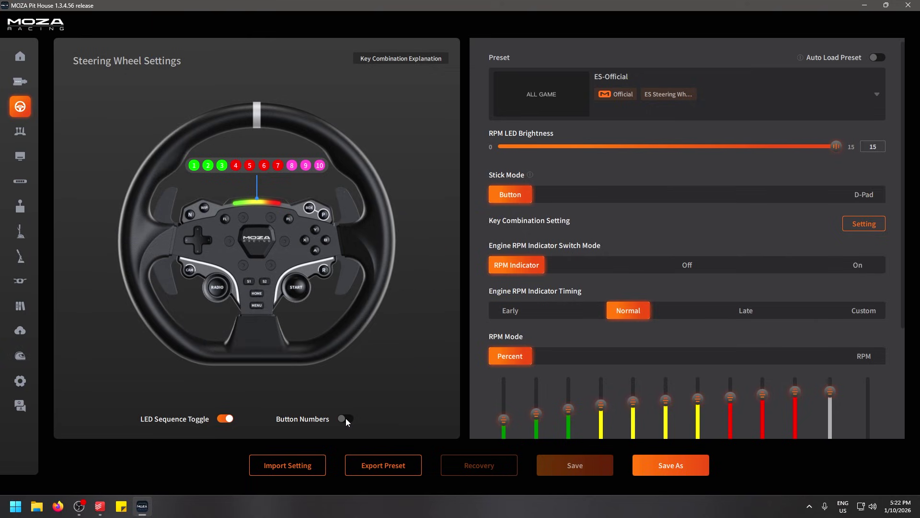
left_click(343, 419)
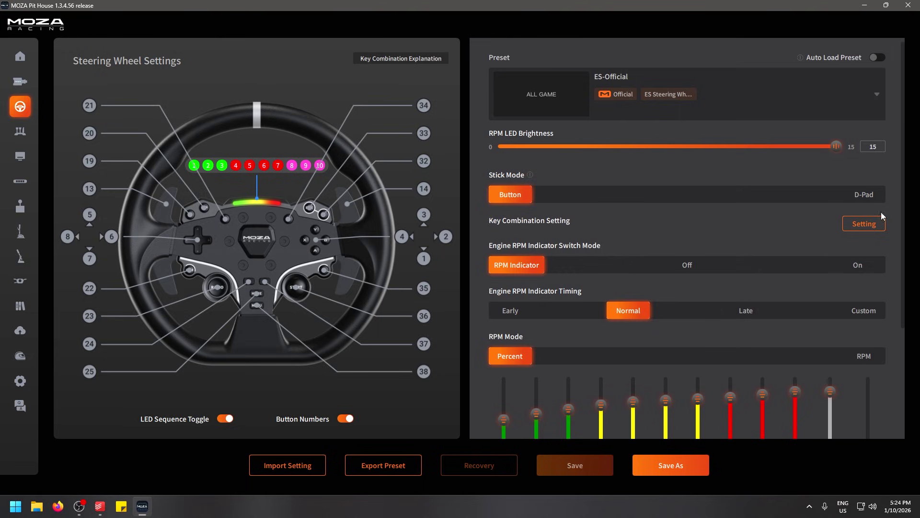
left_click_drag(905, 294, 916, 241)
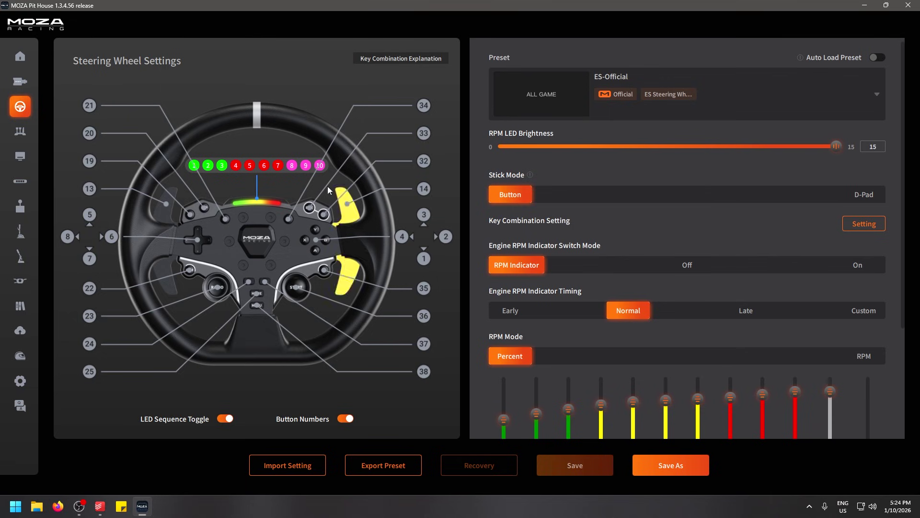
left_click(20, 56)
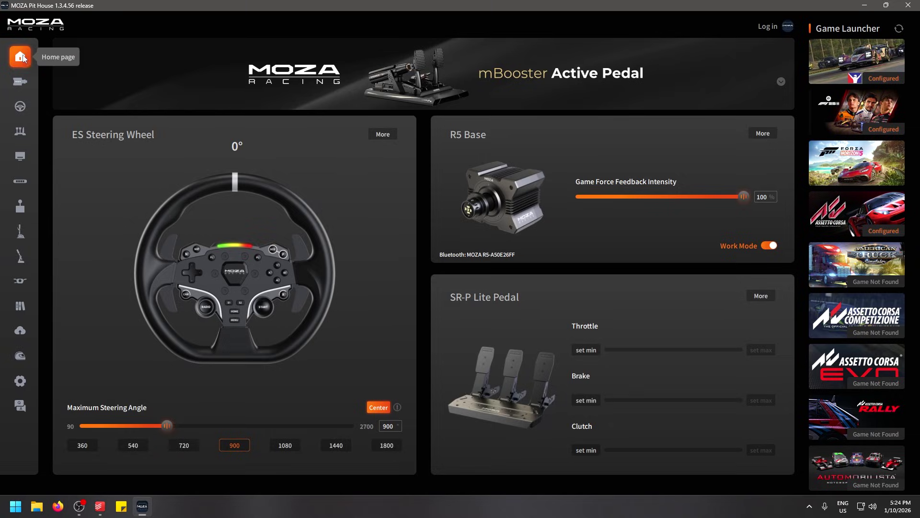
Check the F1 game's telemetry config (UDP port 22025) in Game Launcher and close it.
mouse_move(856, 79)
mouse_move(878, 125)
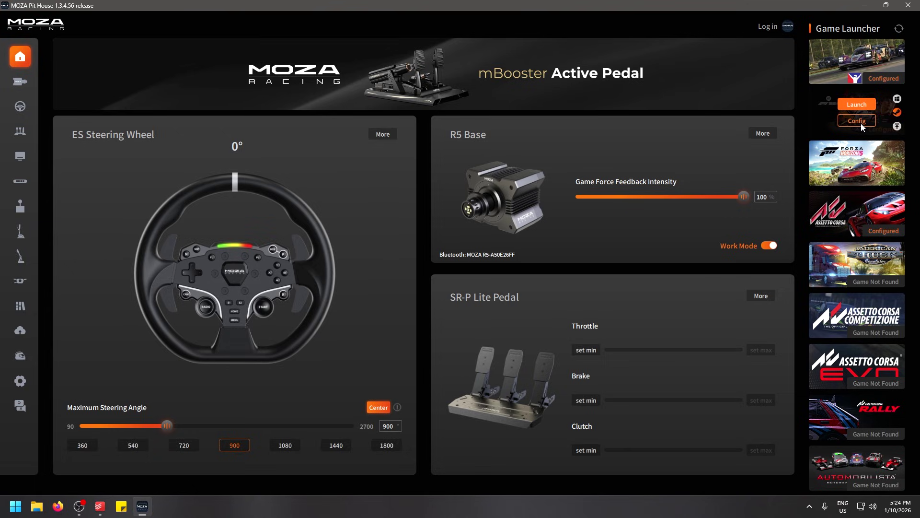
left_click(860, 123)
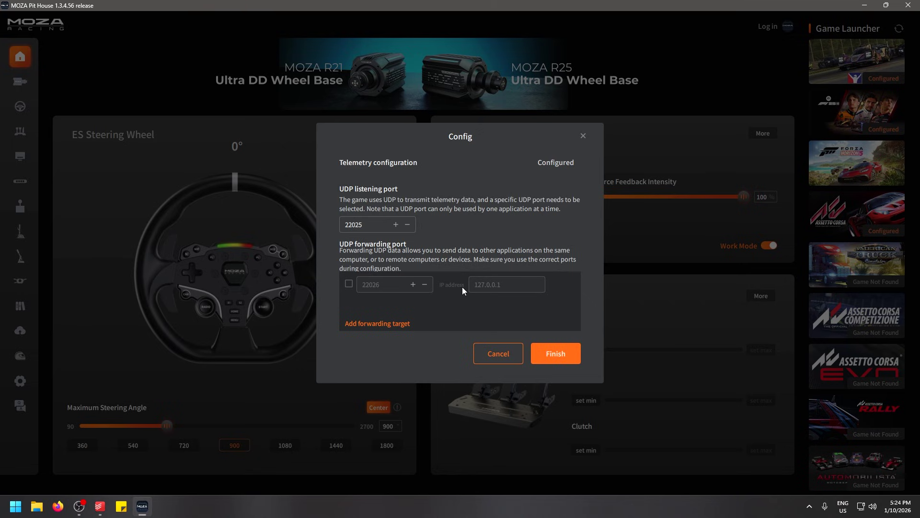
left_click(584, 139)
mouse_move(872, 155)
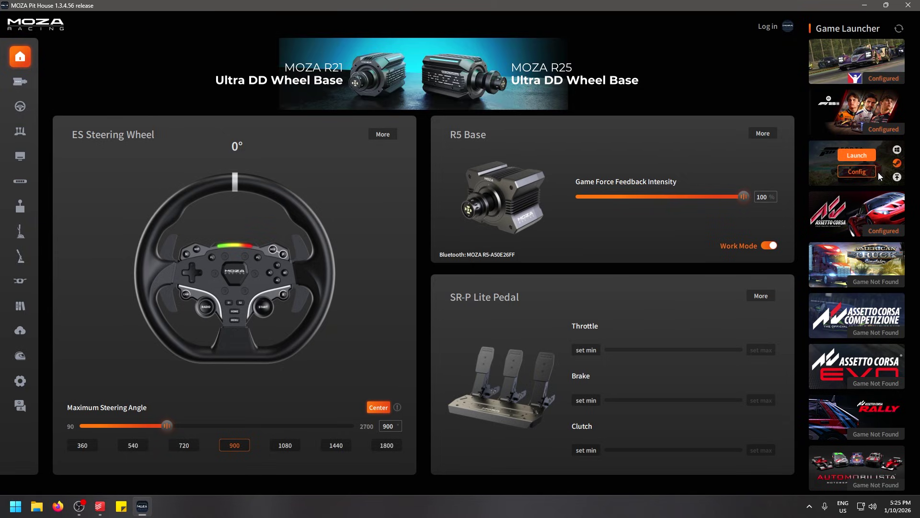
Open the pedal settings to review the linear Clutch, Brake and Throttle output curves.
left_click(22, 112)
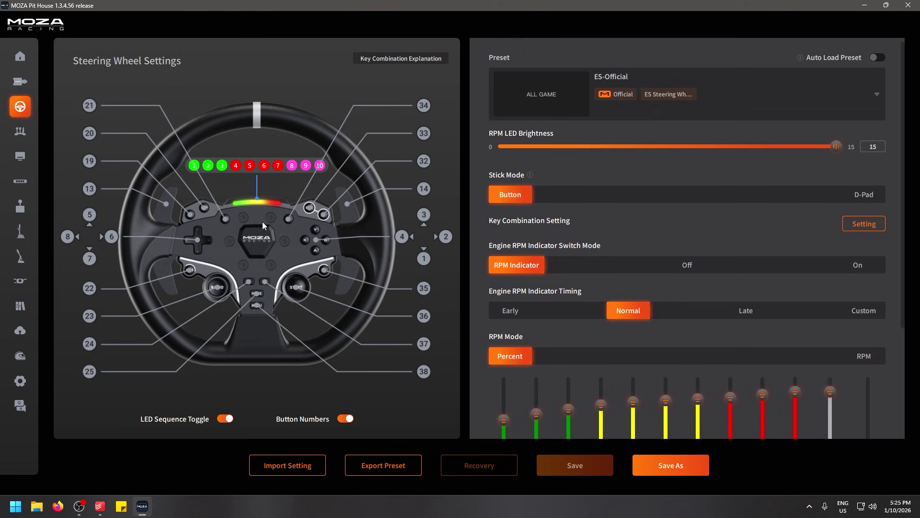
left_click(22, 137)
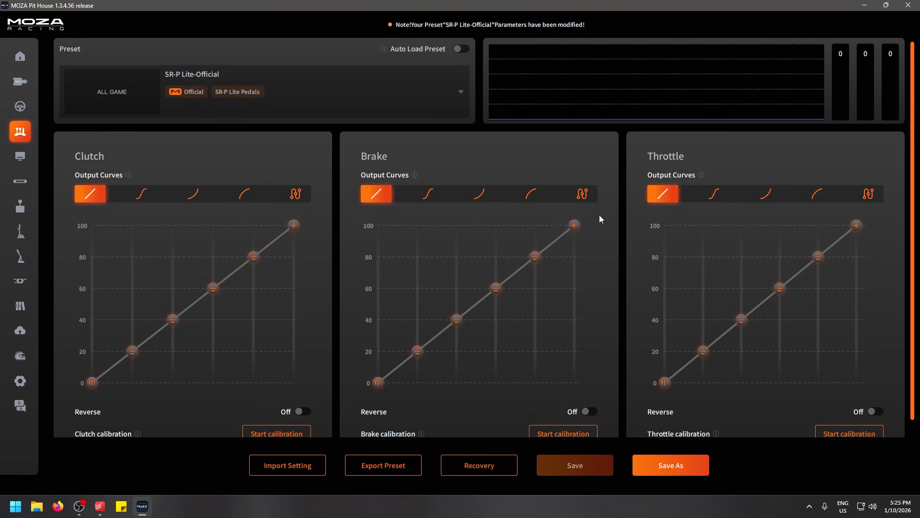
scroll(590, 213, "down", 1)
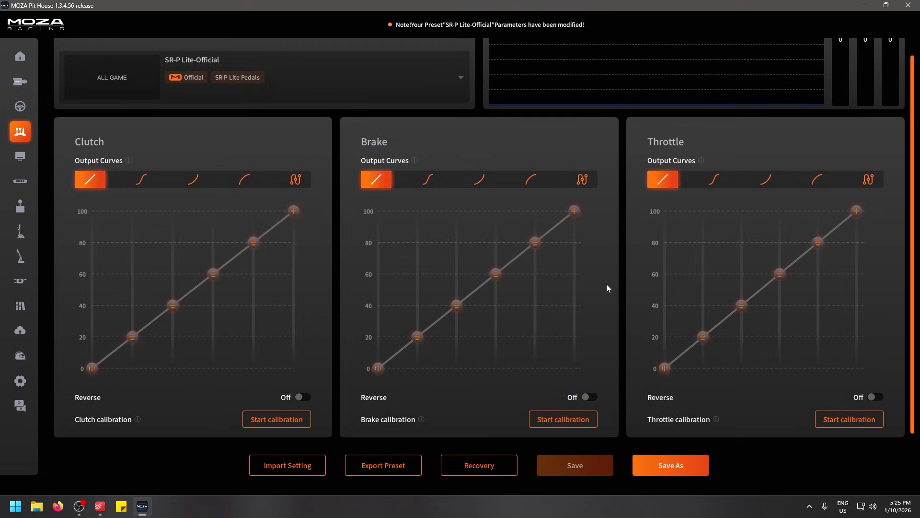
View the dashboard, hub, shifter, sequential gearbox, handbrake and multi-function stalk pages in turn.
left_click(22, 155)
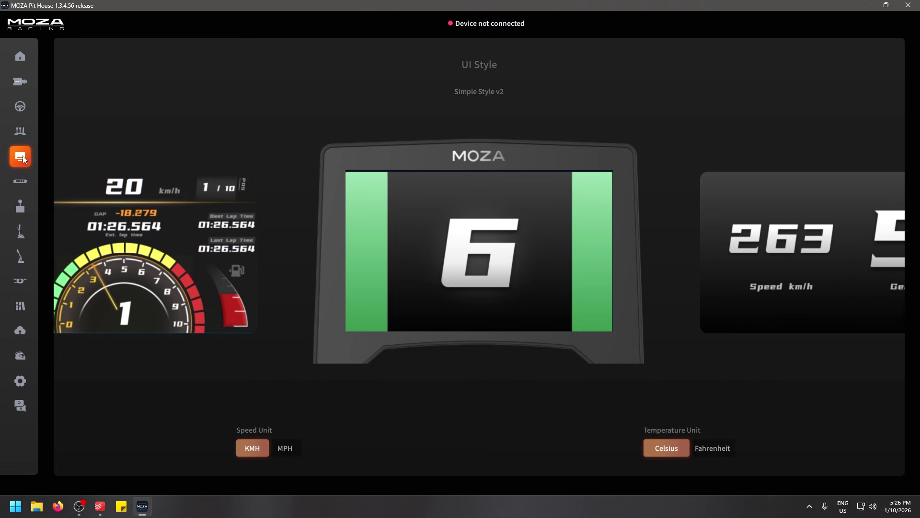
left_click(22, 181)
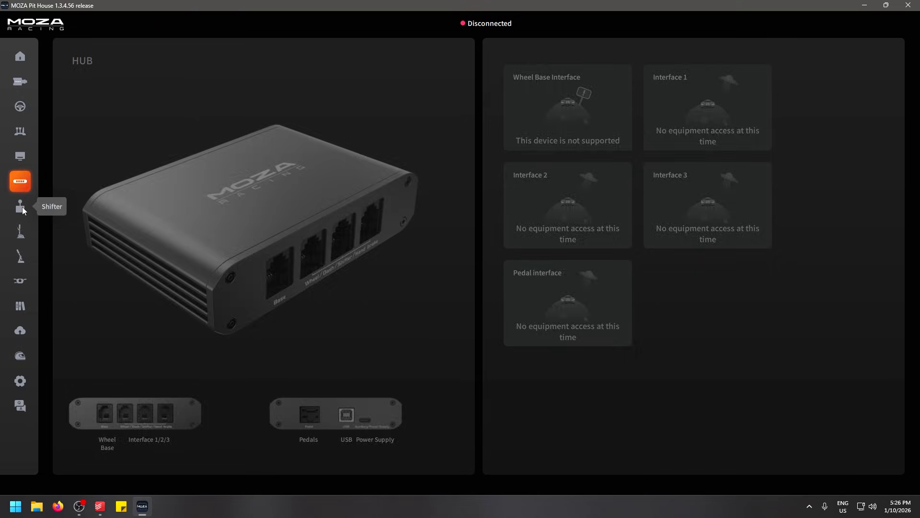
left_click(23, 207)
left_click(20, 233)
left_click(22, 258)
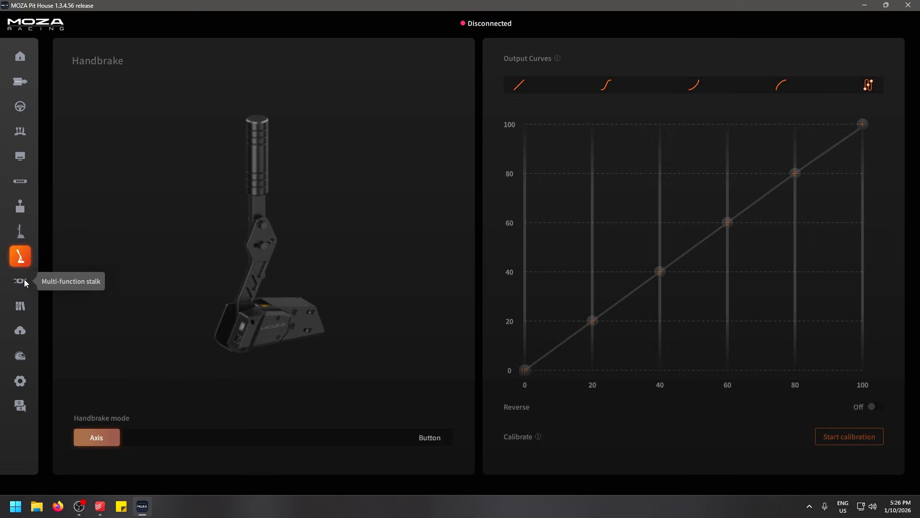
left_click(22, 281)
Step back through the handbrake, sequential gearbox, shifter and hub pages.
left_click(22, 256)
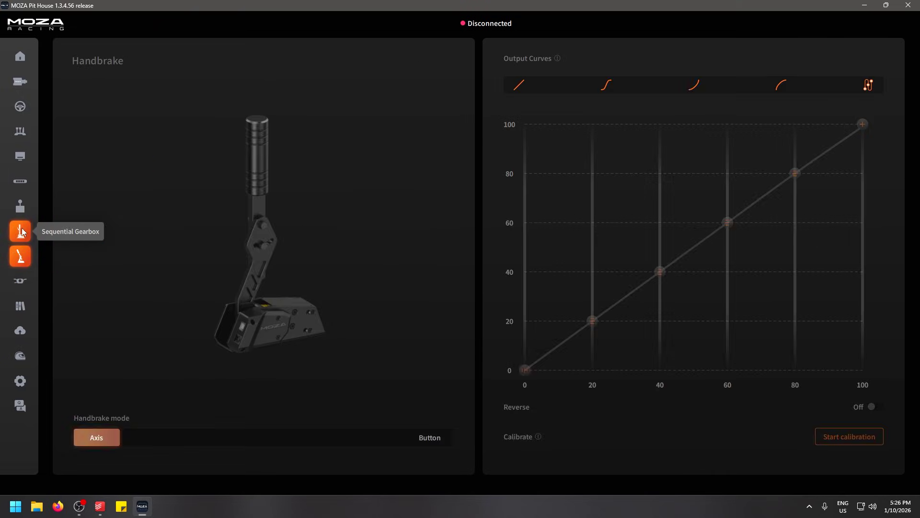
left_click(20, 232)
left_click(22, 206)
left_click(21, 181)
Pass the dashboard page and return to Pedals, showing the linear Clutch, Brake and Throttle curves.
left_click(21, 154)
left_click(20, 130)
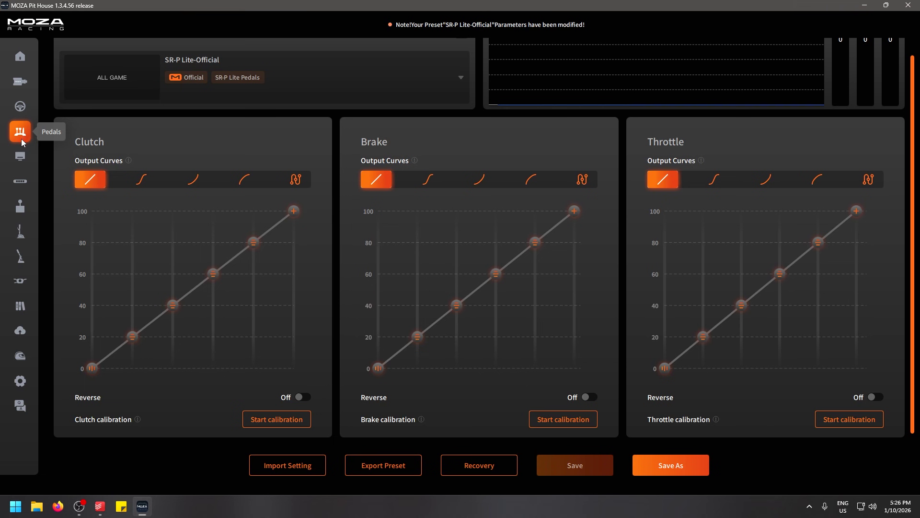